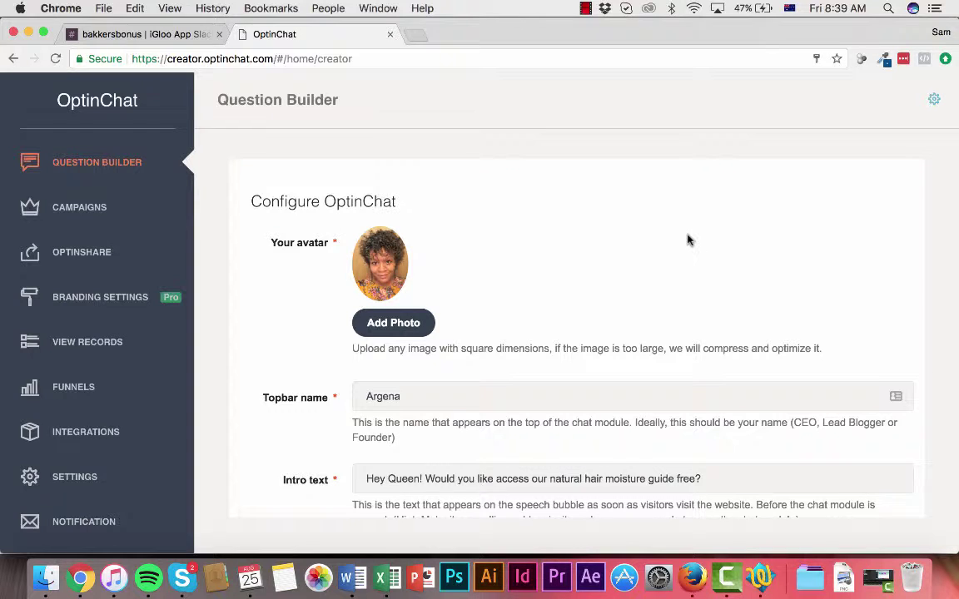
# Step: Scroll through the Question Builder to the hair-guide opt-in question, hair-care tips no-reply, and email and name questions
pyautogui.scroll(-1, 687, 240)
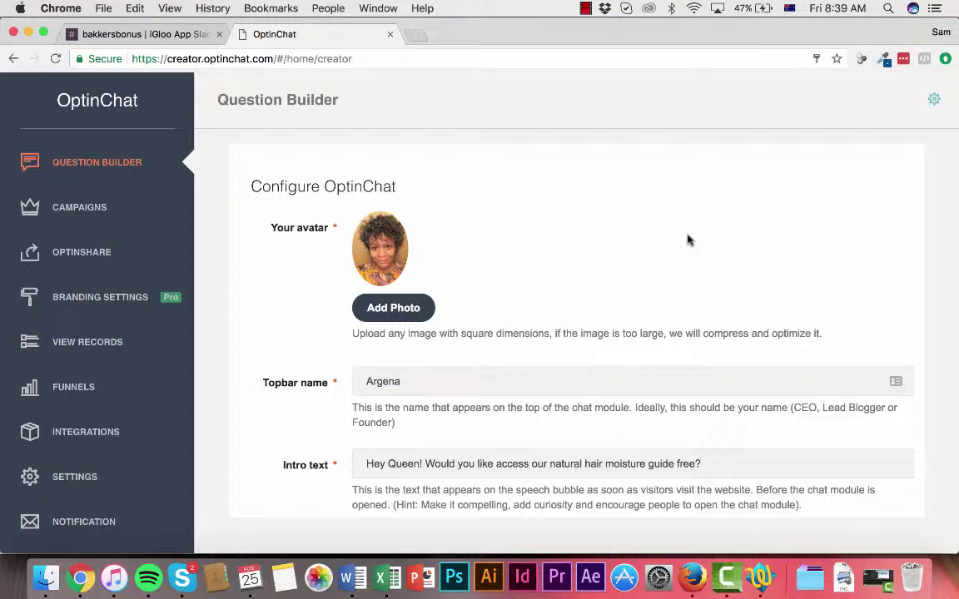
pyautogui.scroll(1, 557, 235)
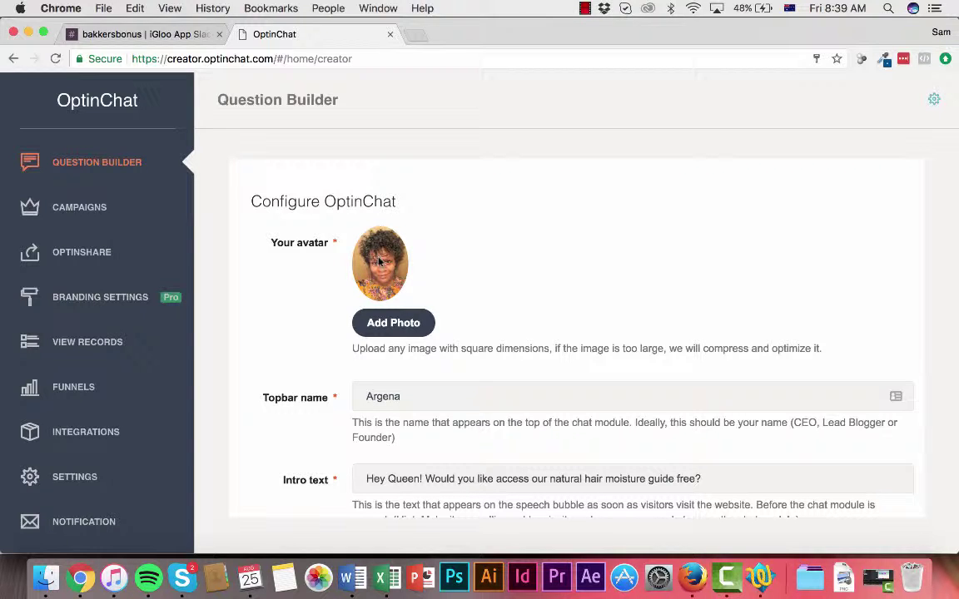
pyautogui.scroll(-5, 411, 363)
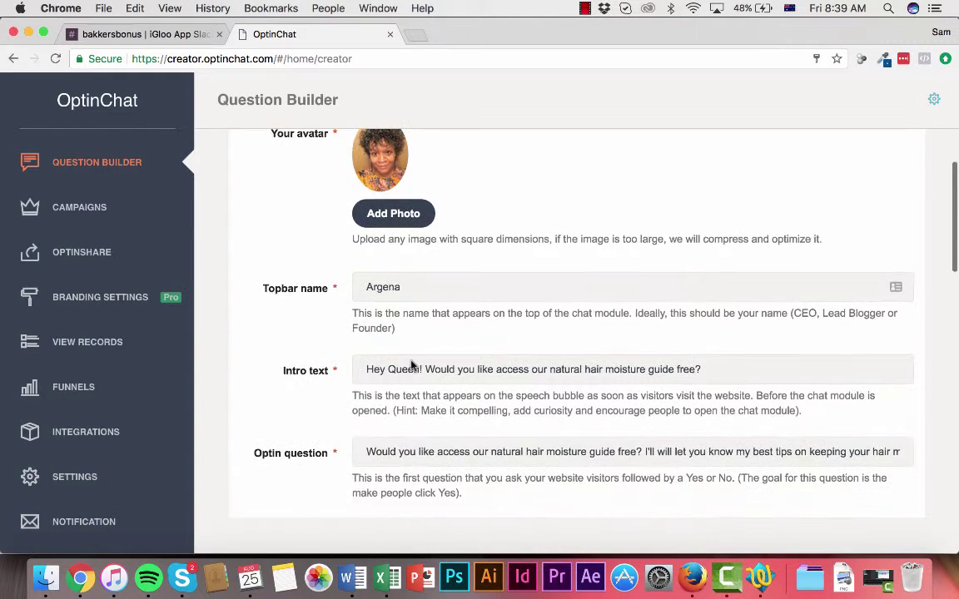
pyautogui.scroll(3, 411, 341)
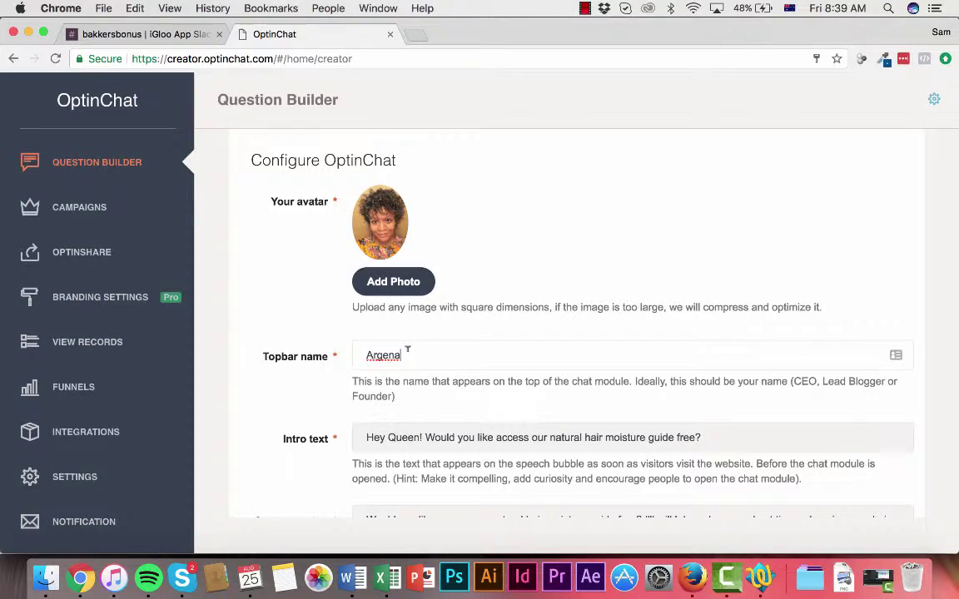
pyautogui.scroll(-3, 407, 350)
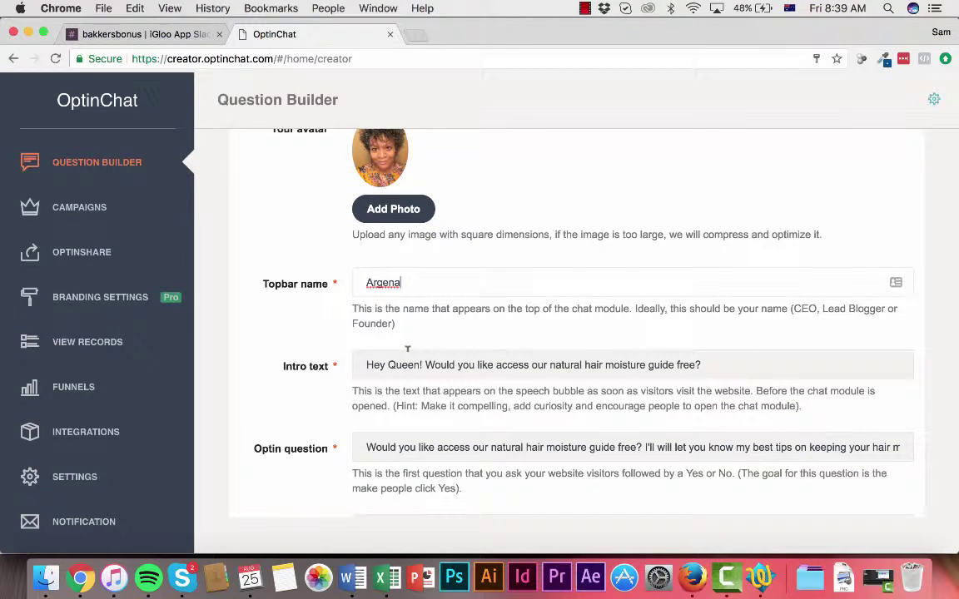
pyautogui.scroll(-1, 407, 349)
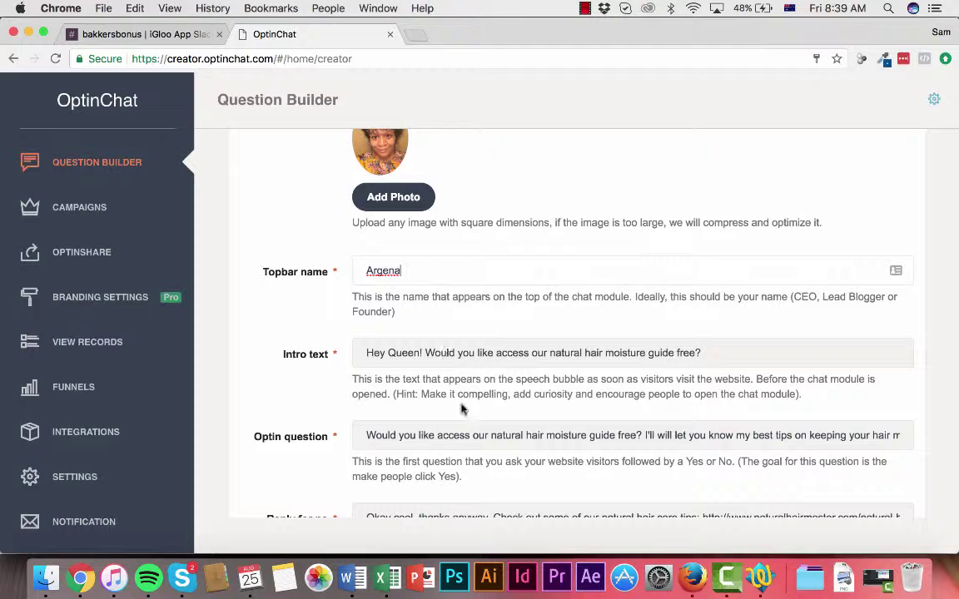
pyautogui.scroll(-3, 463, 412)
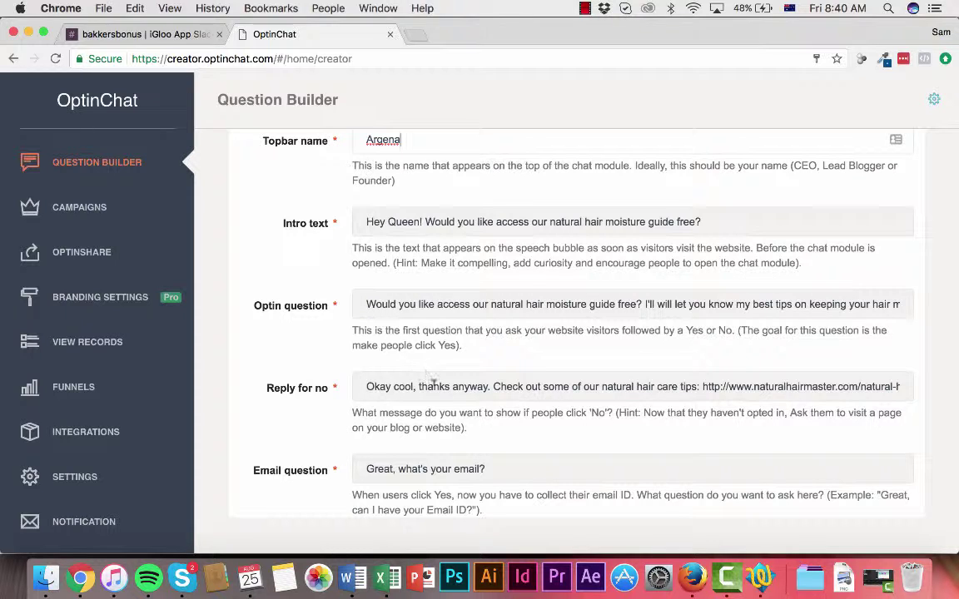
pyautogui.scroll(-1, 441, 387)
pyautogui.scroll(-1, 446, 388)
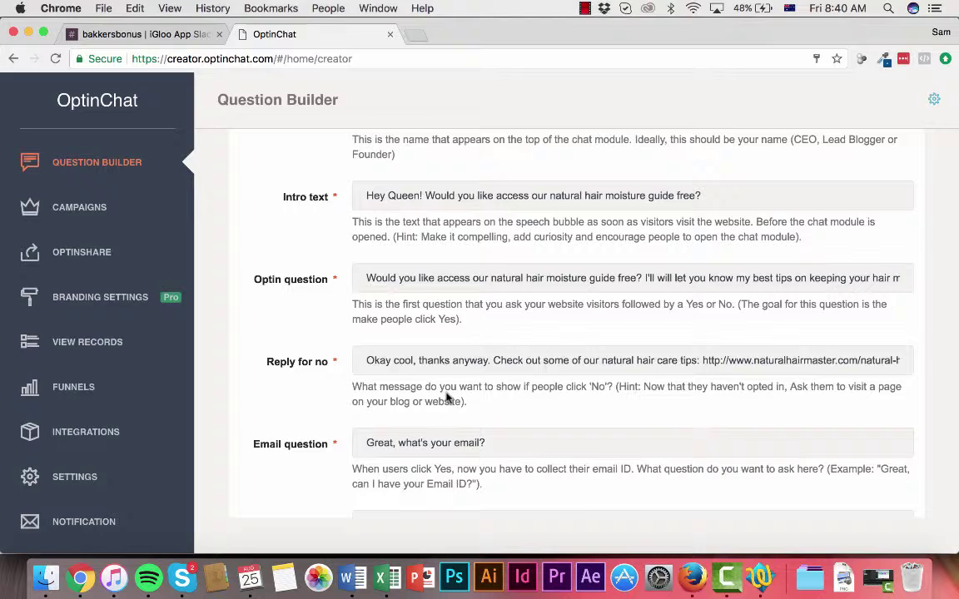
pyautogui.scroll(-5, 446, 398)
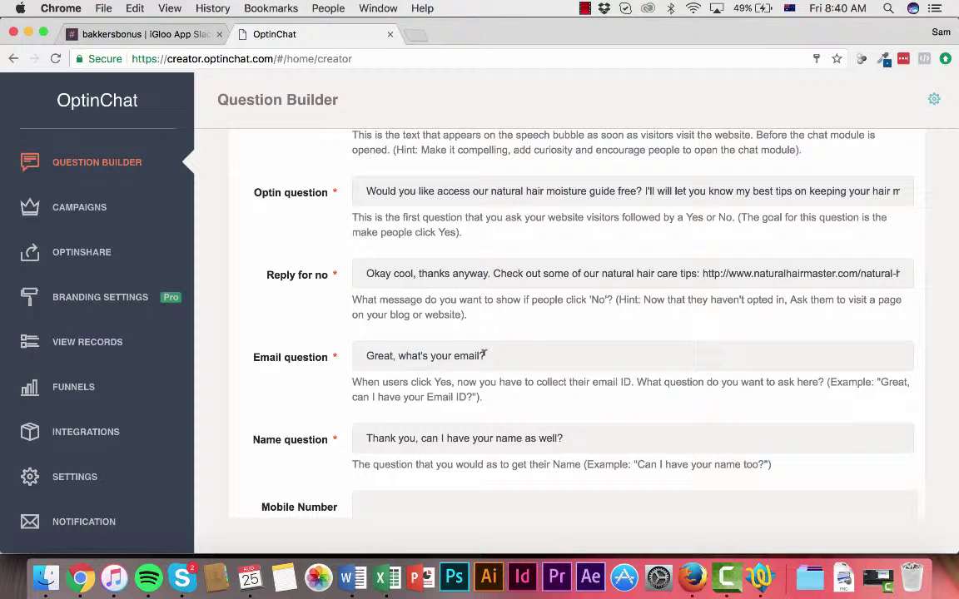
# Step: Open Integrations and look over the Webhook URL field plus the Google Sheets, MailChimp, Zapier and other connector cards
pyautogui.rightClick(106, 431)
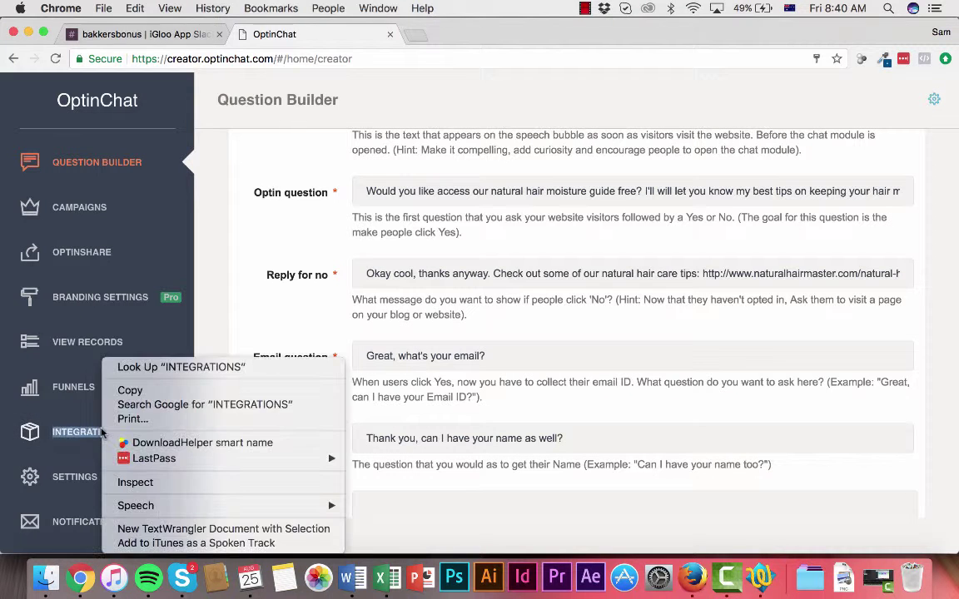
pyautogui.click(87, 431)
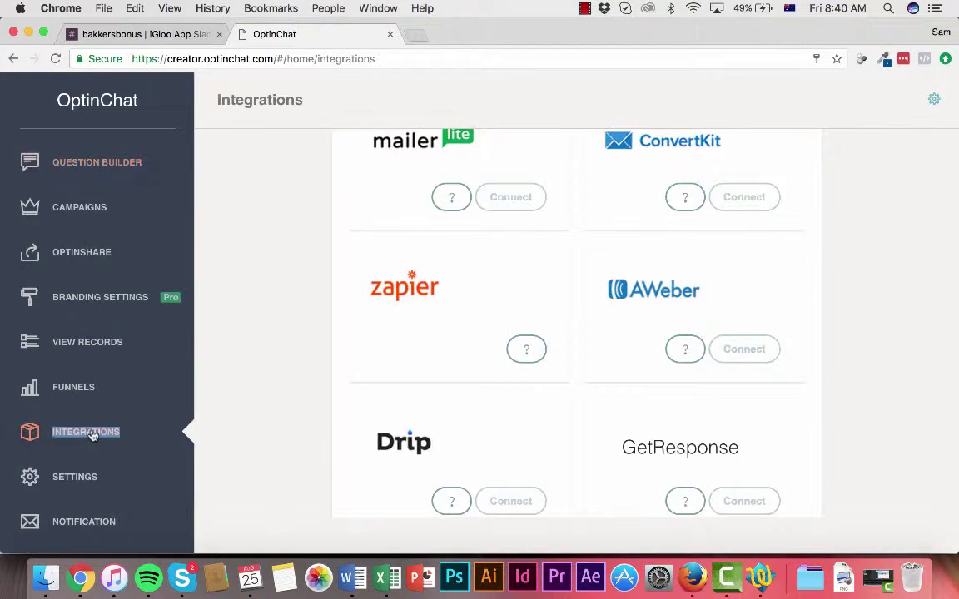
pyautogui.scroll(10, 391, 366)
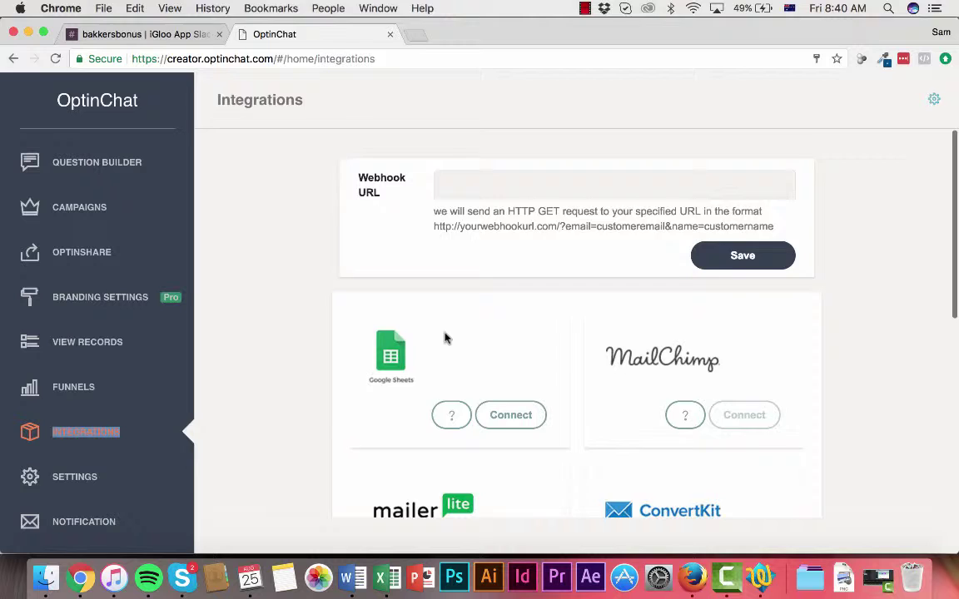
pyautogui.scroll(-2, 446, 338)
pyautogui.scroll(-5, 446, 338)
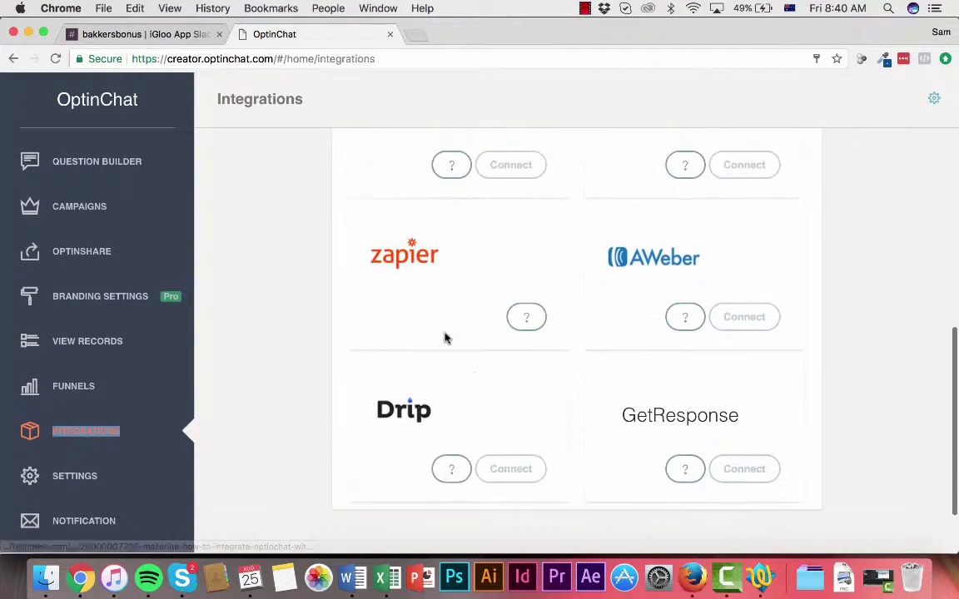
pyautogui.scroll(6, 445, 338)
pyautogui.scroll(-2, 446, 338)
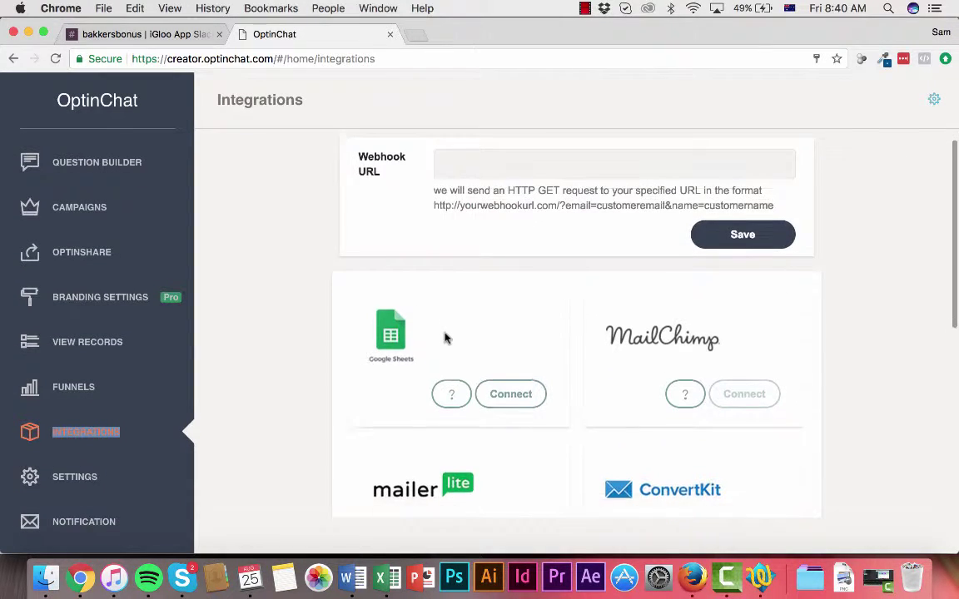
pyautogui.scroll(2, 445, 338)
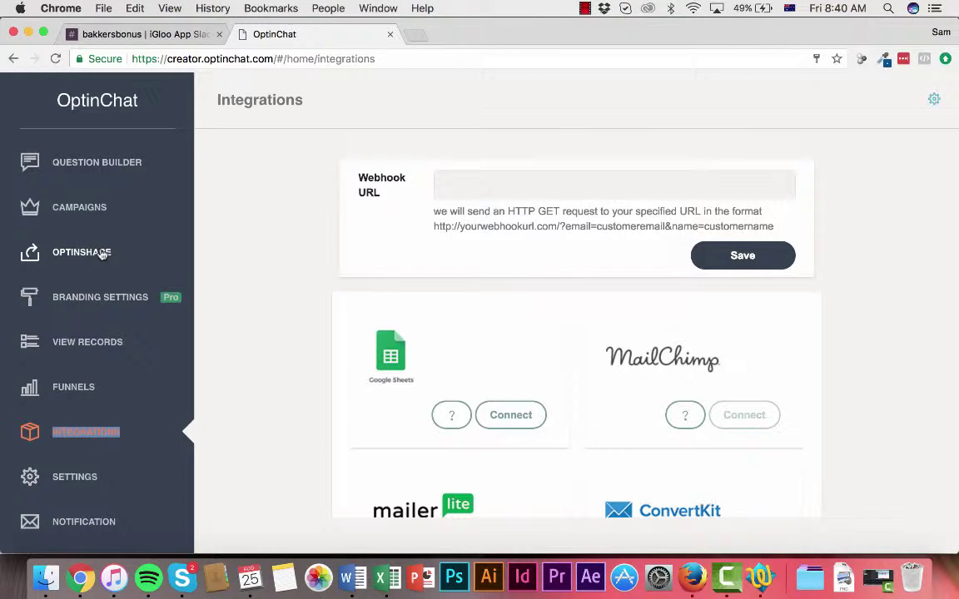
# Step: Go back to the Question Builder, past the thank-you and blacklist settings, and select the entire embed script
pyautogui.click(94, 162)
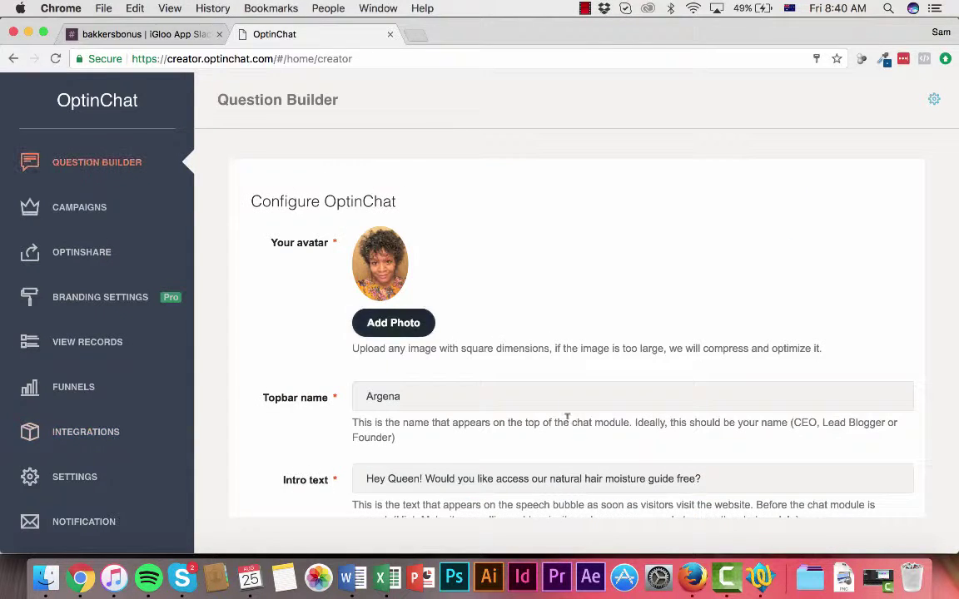
pyautogui.scroll(-10, 567, 419)
pyautogui.scroll(3, 579, 426)
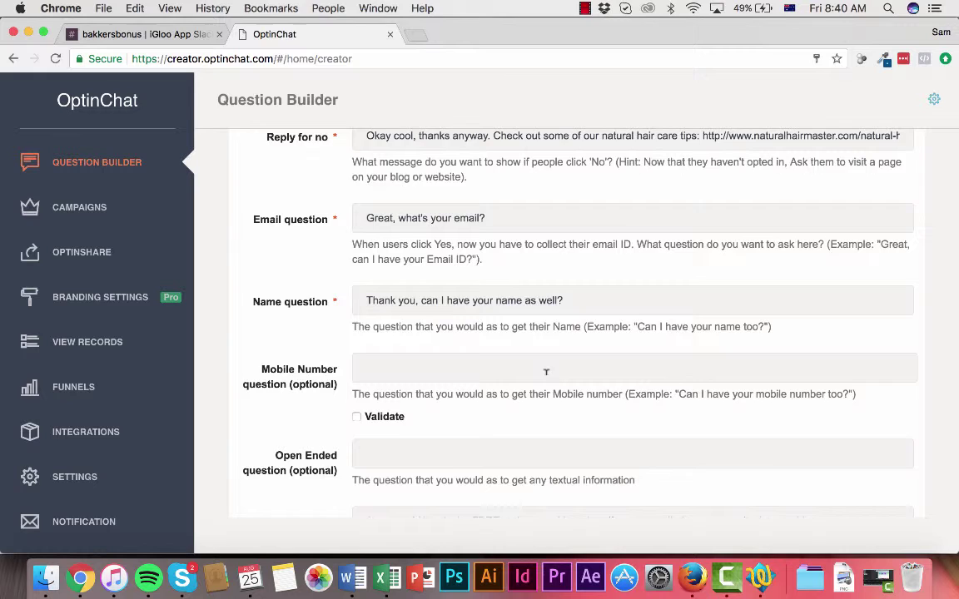
pyautogui.scroll(-1, 547, 366)
pyautogui.scroll(-2, 546, 372)
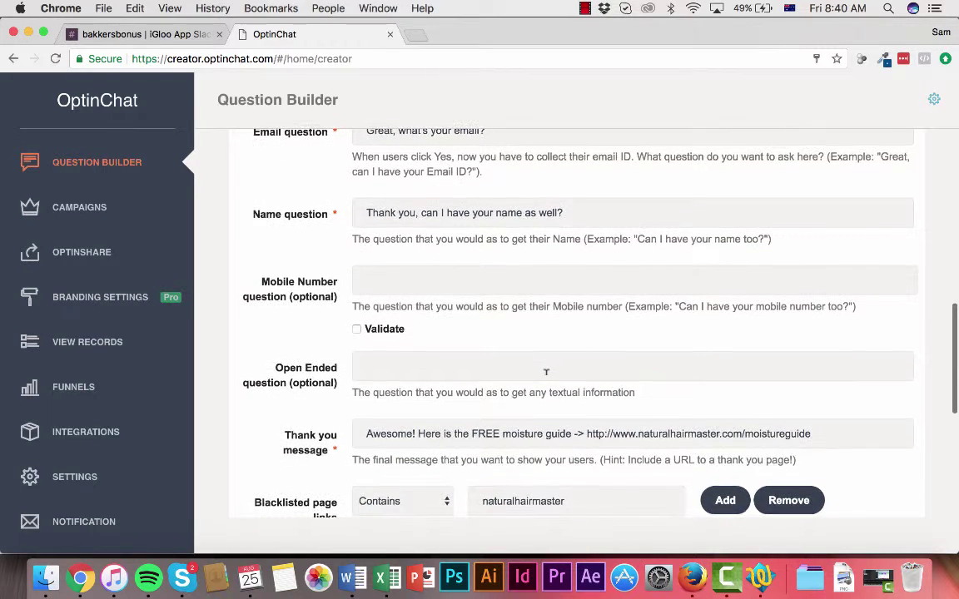
pyautogui.scroll(-2, 530, 368)
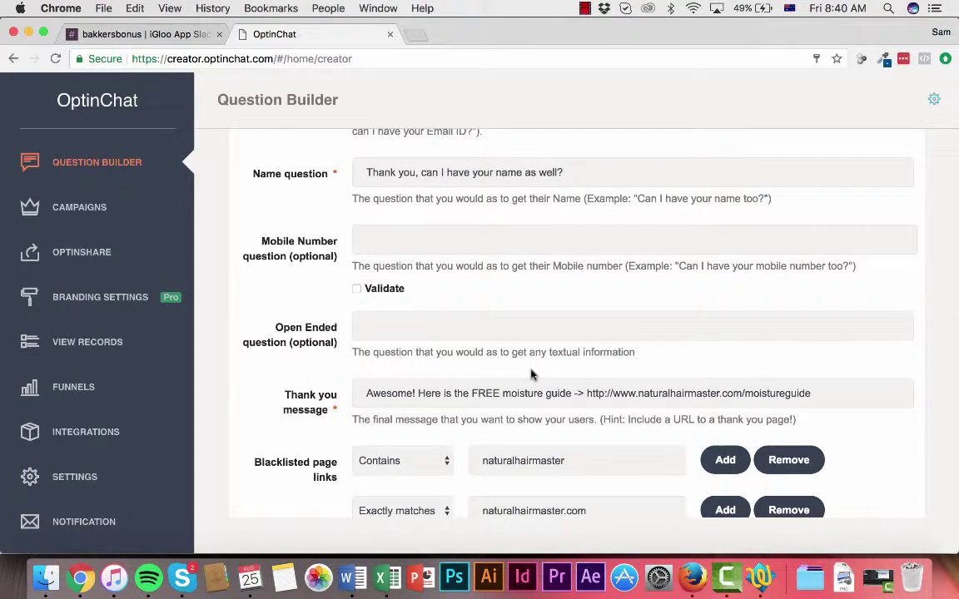
pyautogui.scroll(-3, 531, 375)
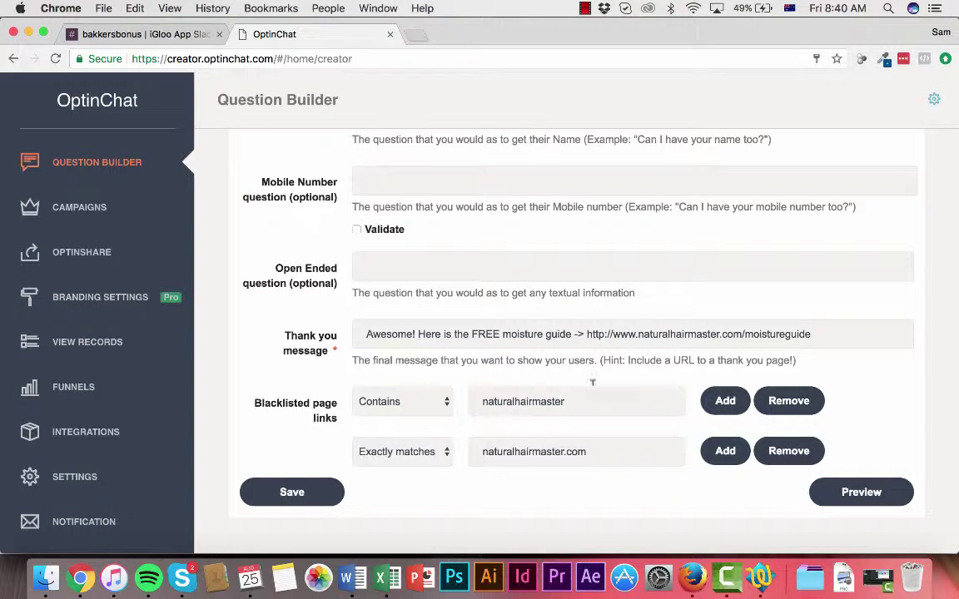
pyautogui.scroll(-5, 565, 481)
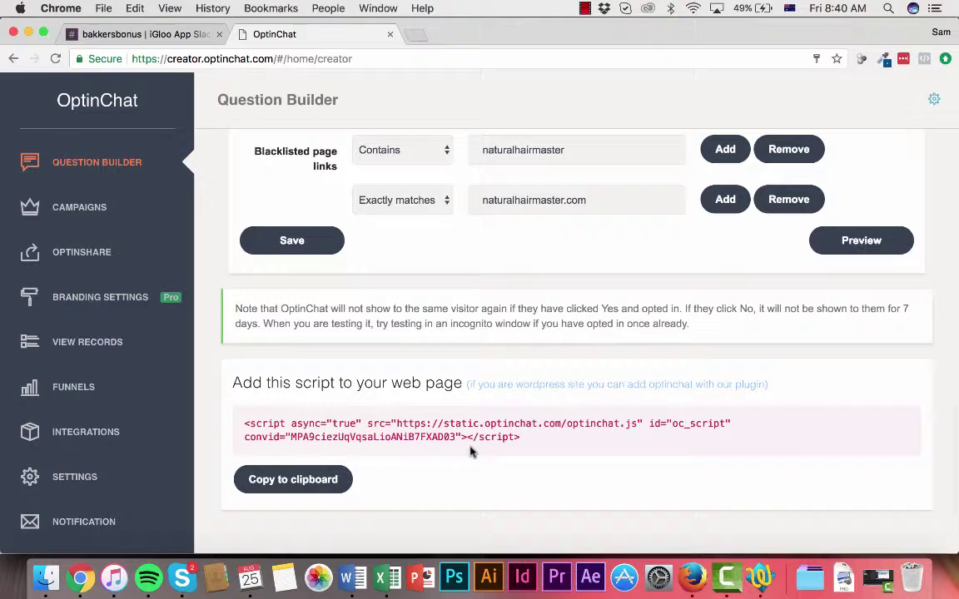
pyautogui.moveTo(522, 440); pyautogui.dragTo(239, 430)
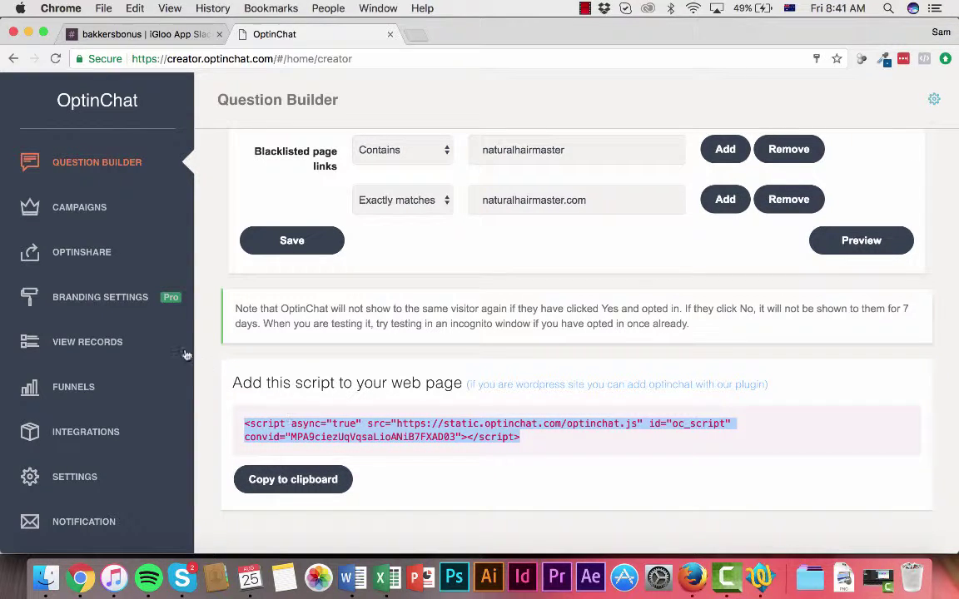
# Step: Show the TEST, 測試 and Default campaigns, with Default at 11 views, 3 emails and 27.27% conversion
pyautogui.click(94, 219)
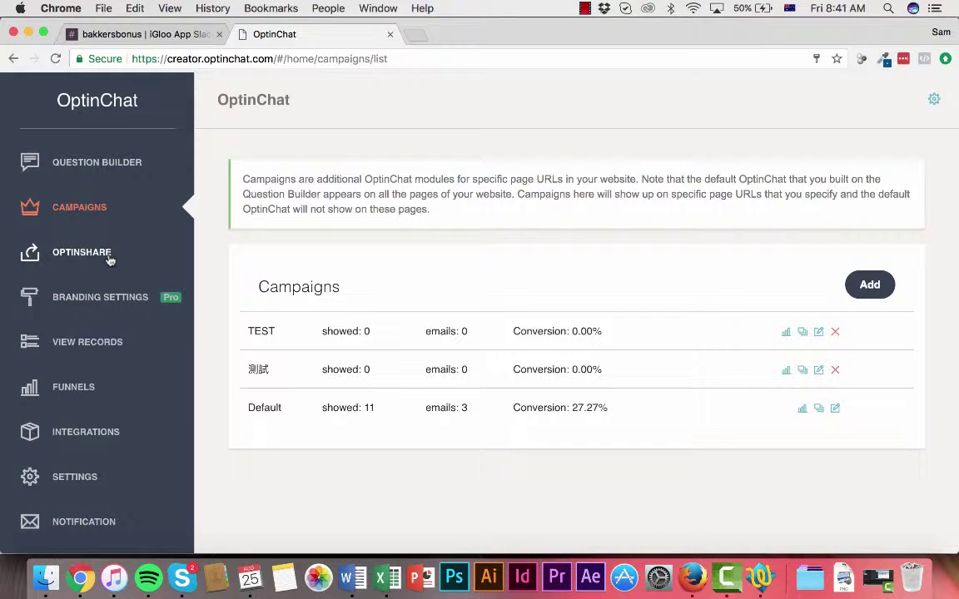
pyautogui.scroll(-5, 109, 261)
pyautogui.scroll(-2, 108, 261)
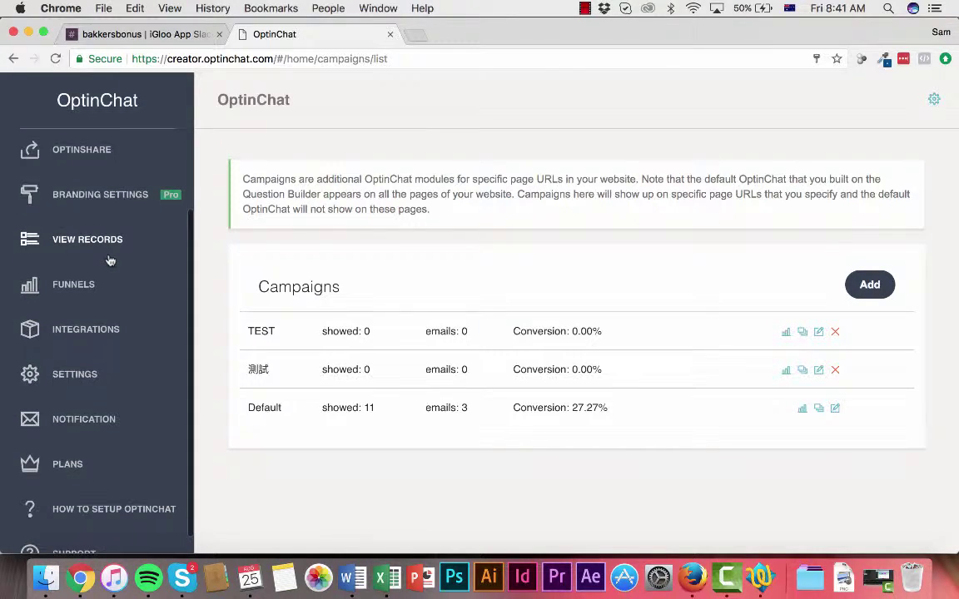
pyautogui.scroll(4, 109, 261)
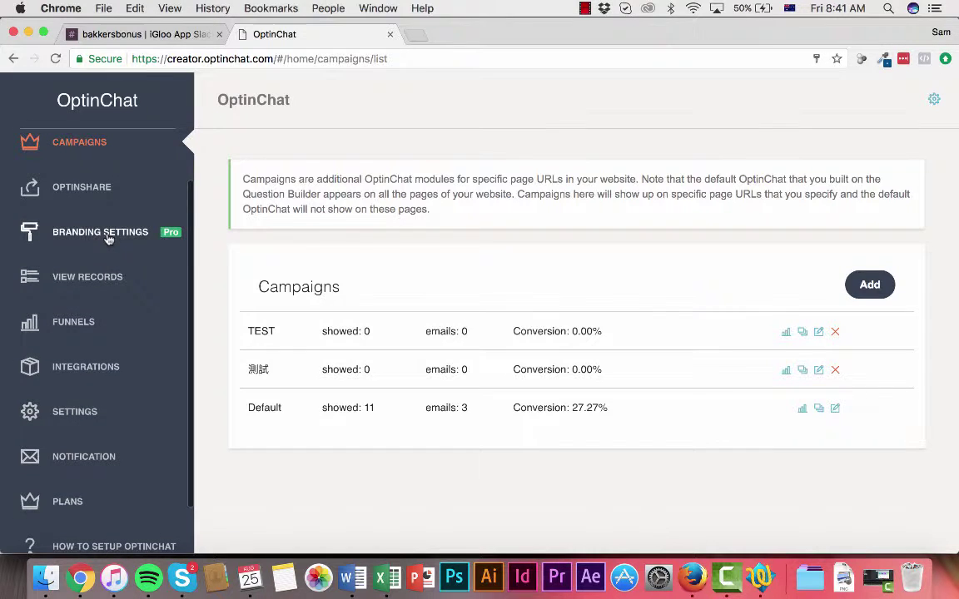
# Step: Check the upgrade plans offered for branding, then view the one lead recorded for 2017-08-18 to 2017-08-25
pyautogui.click(104, 235)
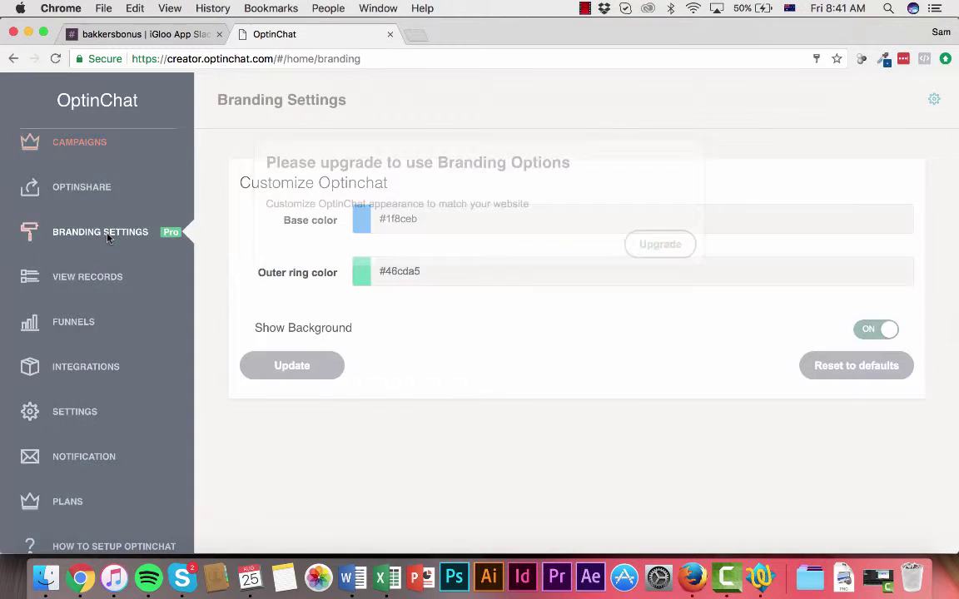
pyautogui.click(657, 247)
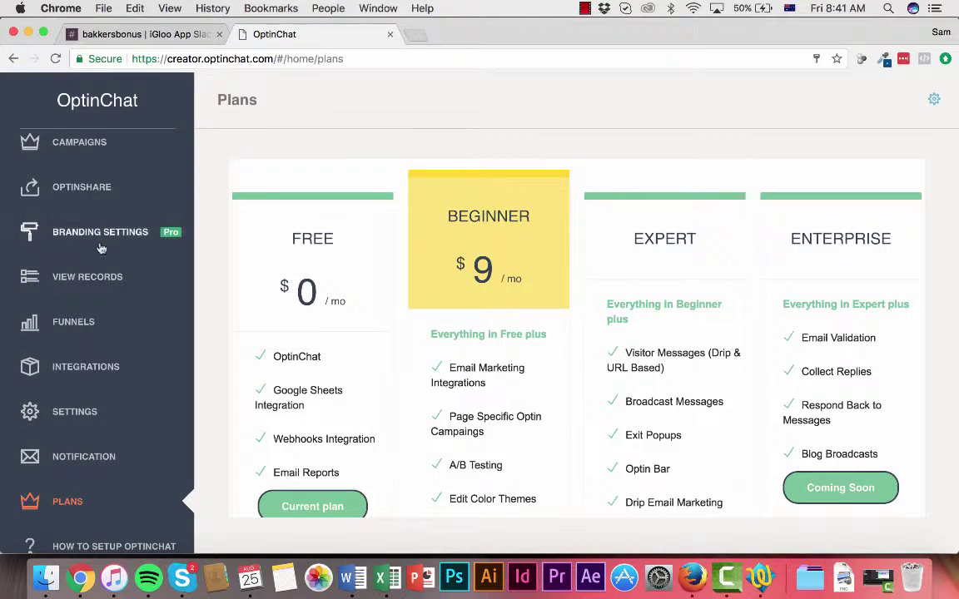
pyautogui.click(95, 277)
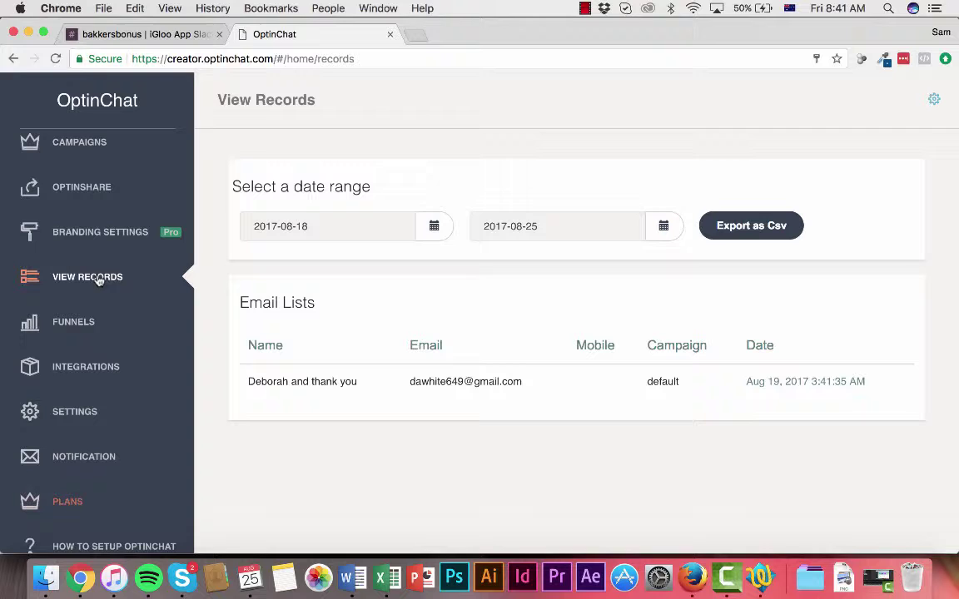
# Step: Show the Funnels chart: 11 unique views, 5 opened, and 3 each for Yes, Emails and Names
pyautogui.click(81, 324)
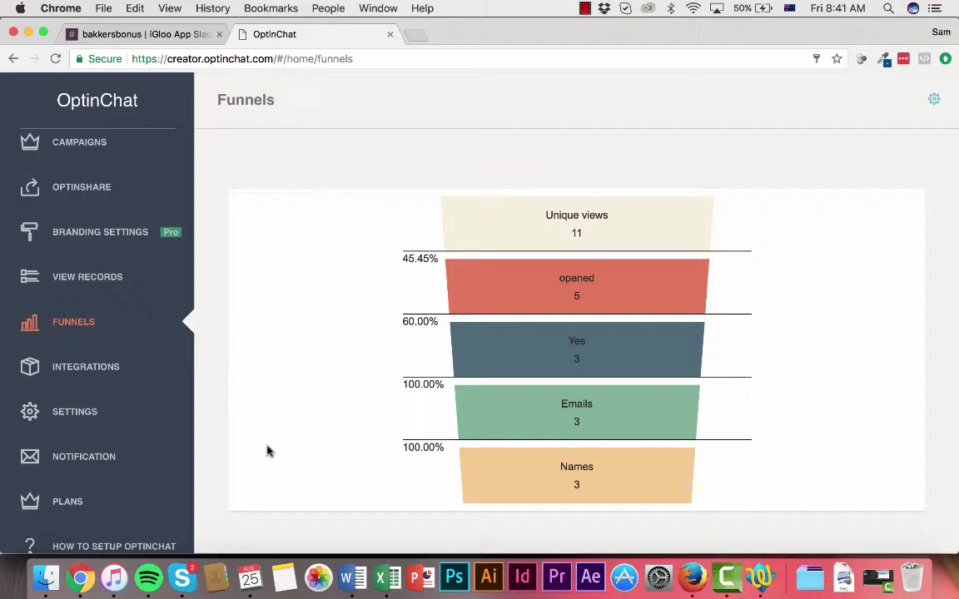
pyautogui.scroll(-1, 267, 450)
pyautogui.scroll(1, 267, 449)
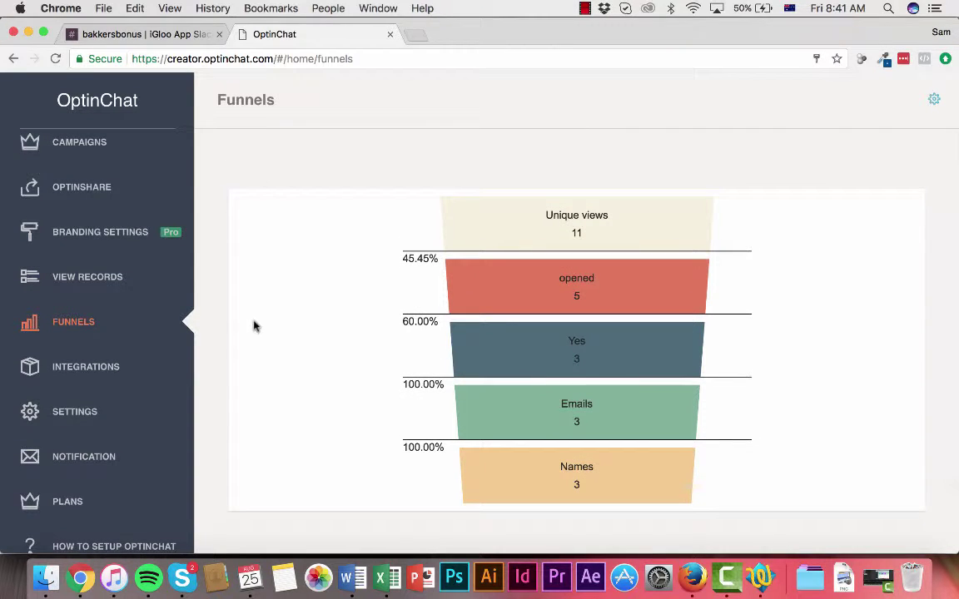